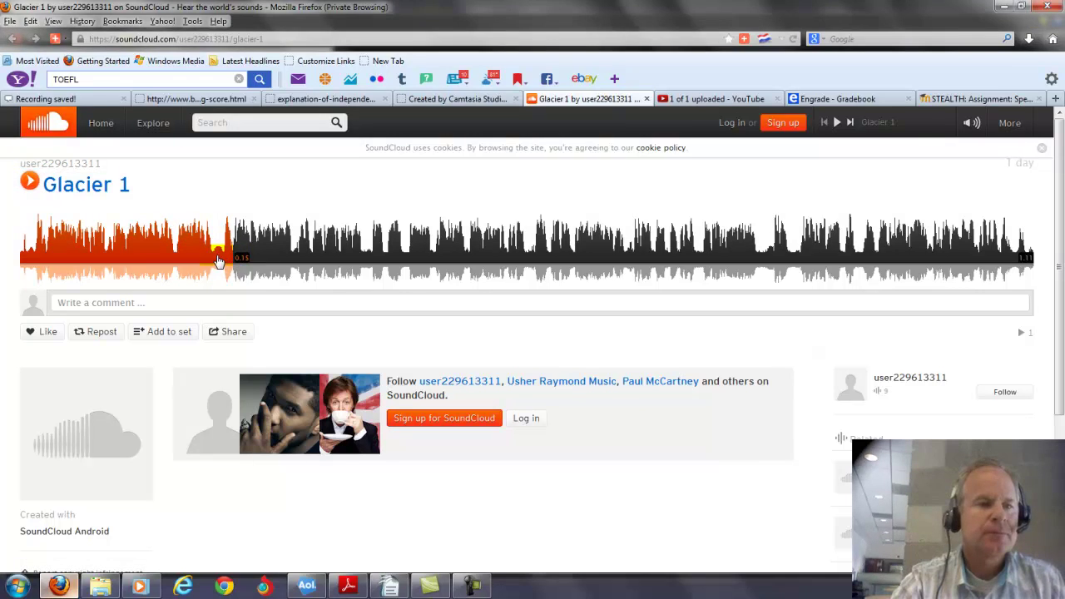
Play Glacier 1 in chunks, pausing around 0:31 and stopping at 0:43.
left_click(218, 260)
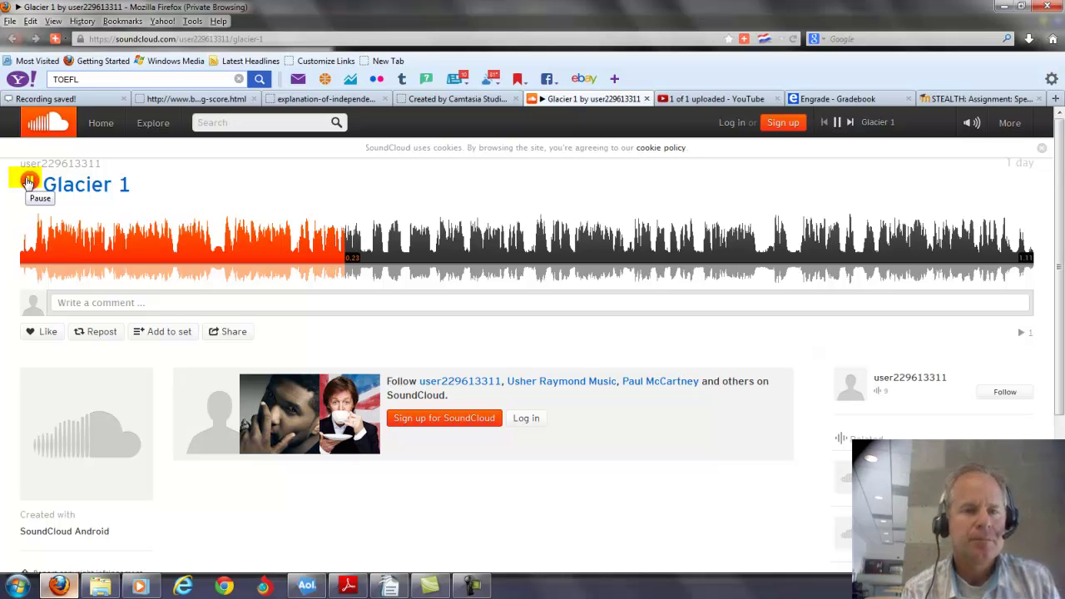
left_click(28, 181)
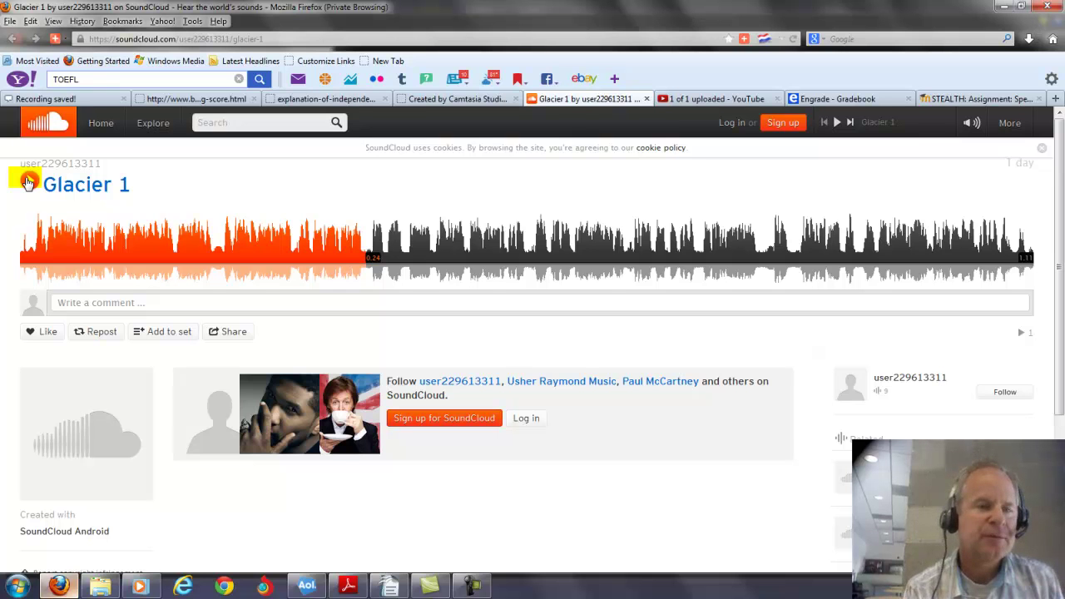
left_click(28, 182)
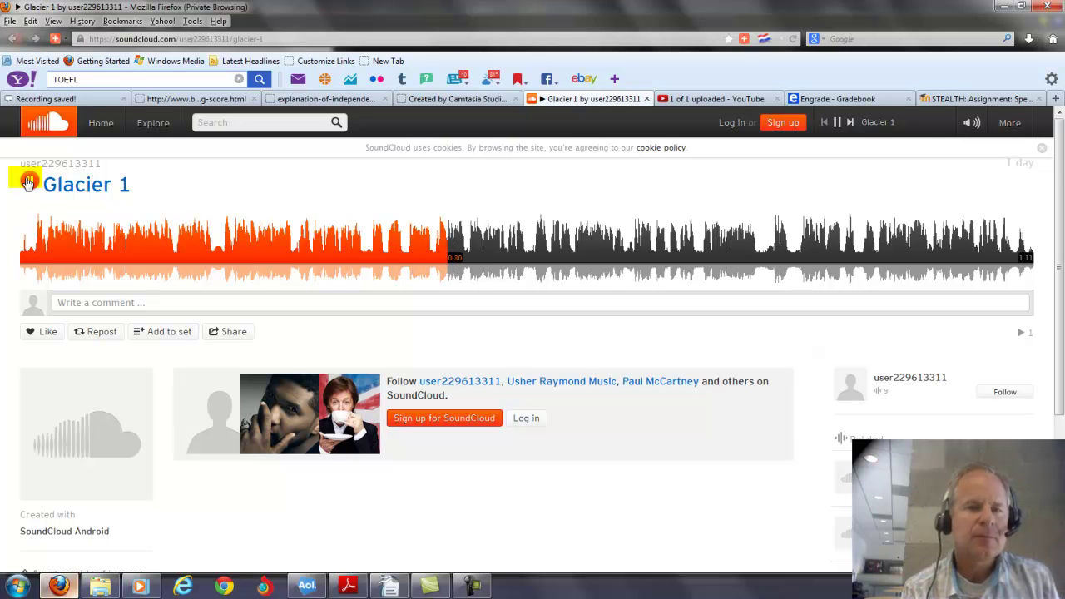
left_click(29, 182)
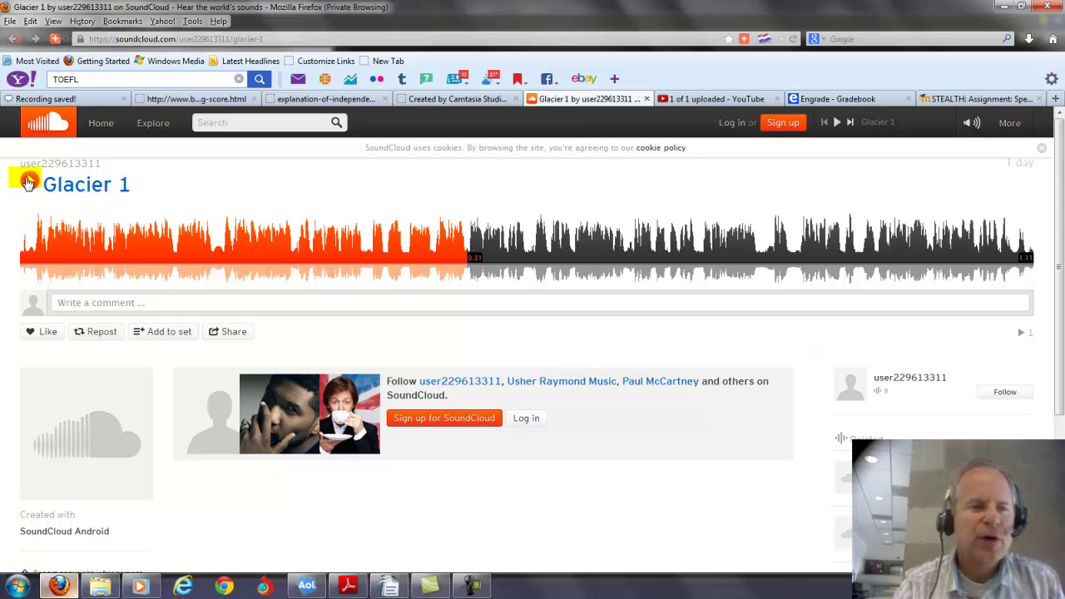
left_click(453, 259)
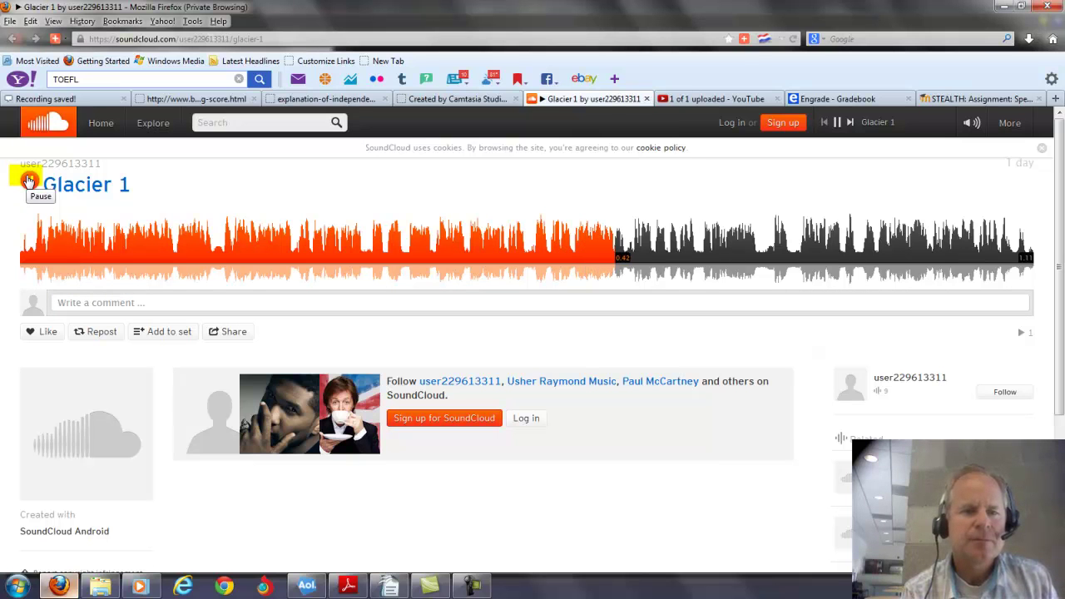
left_click(29, 181)
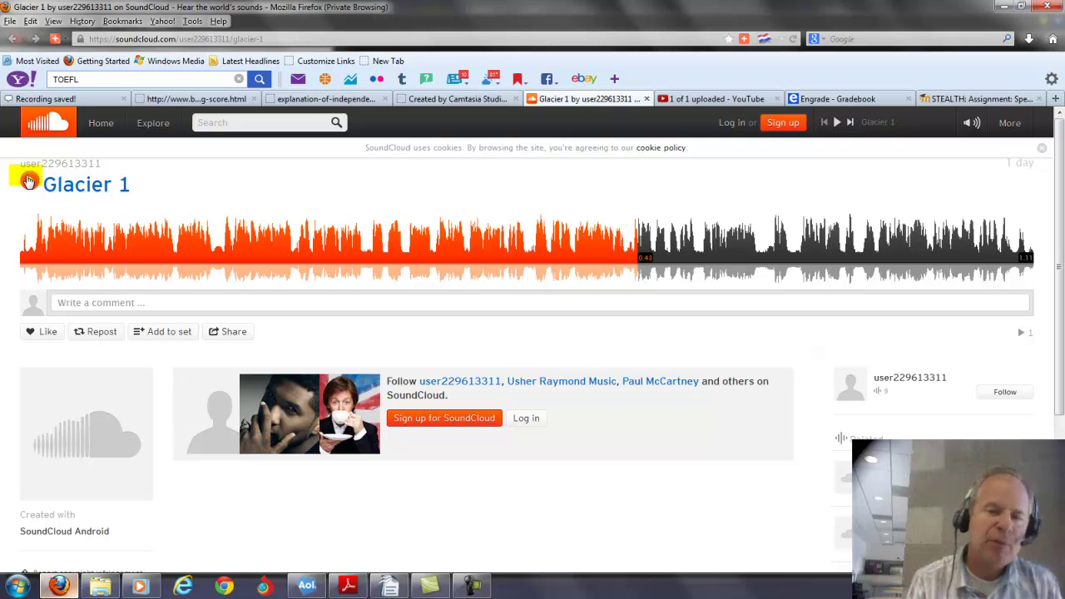
Resume Glacier 1 from 0:43, pause at 0:59, then play it to the 1:11 end.
left_click(28, 181)
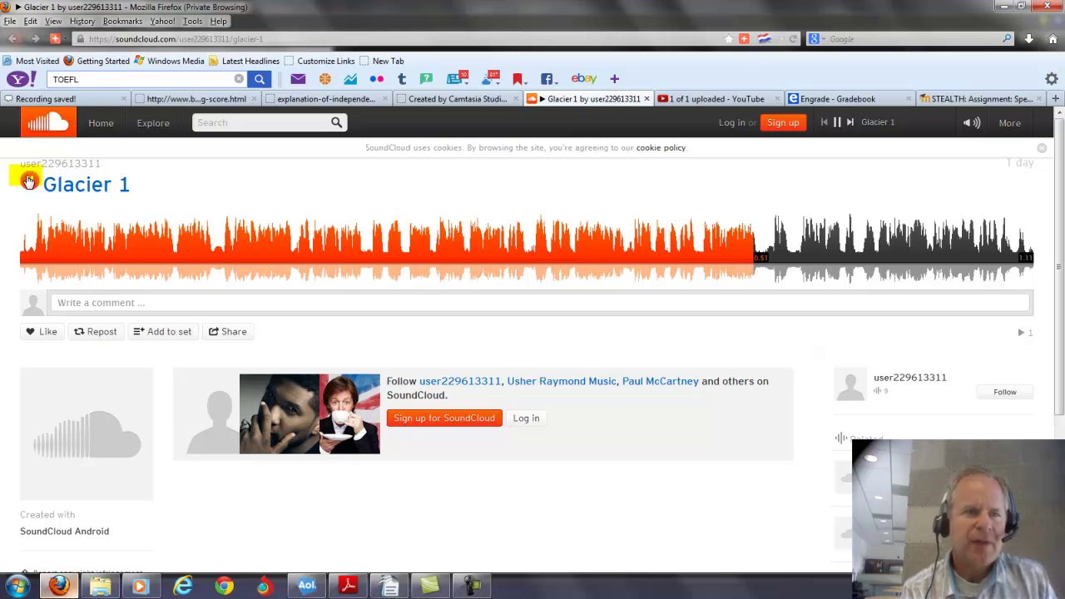
left_click(30, 182)
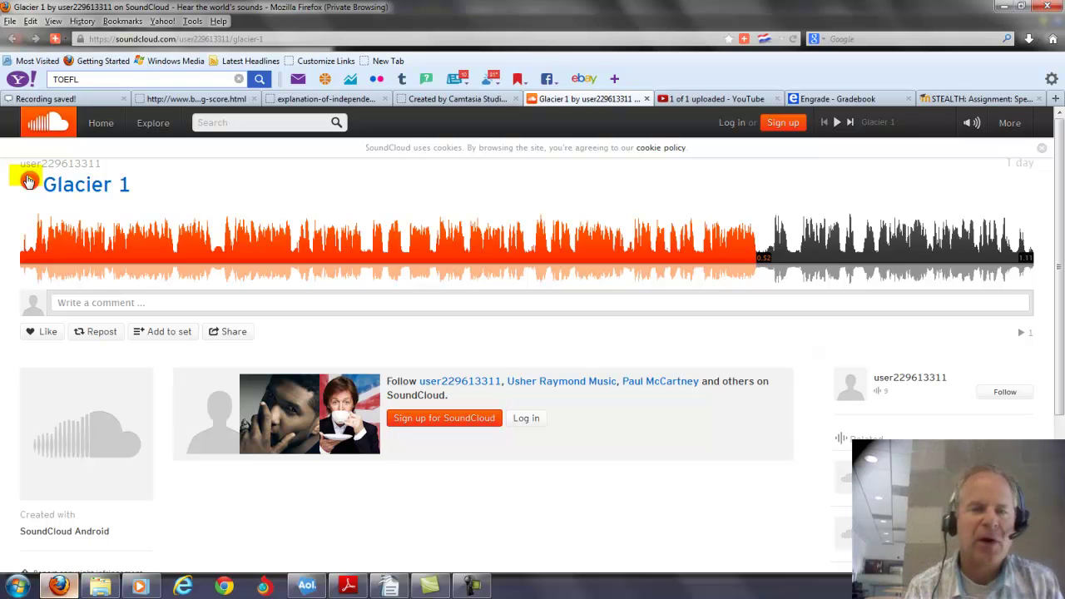
left_click(29, 181)
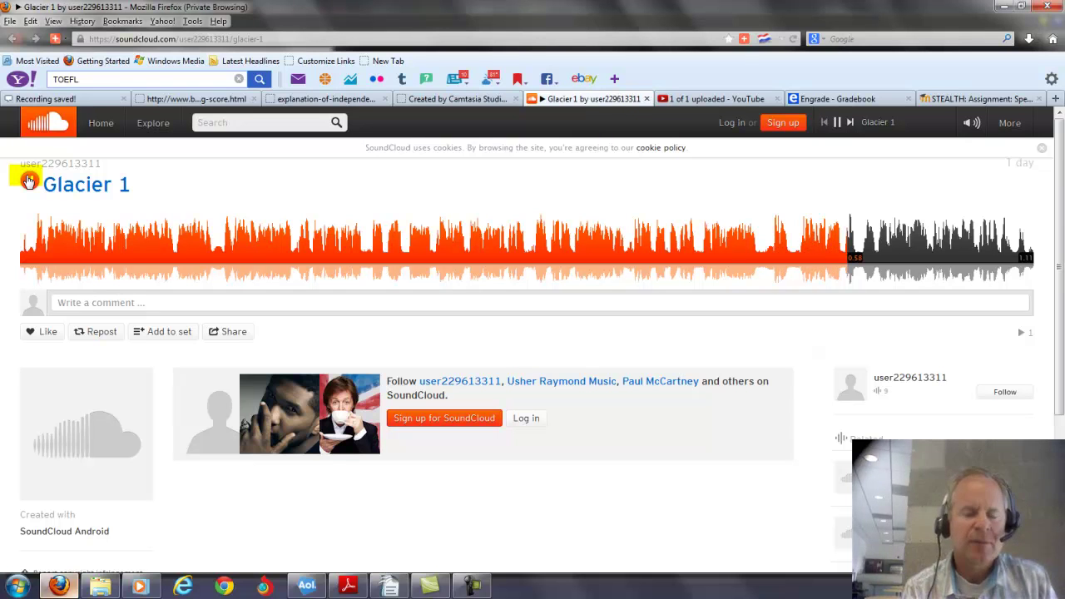
left_click(29, 181)
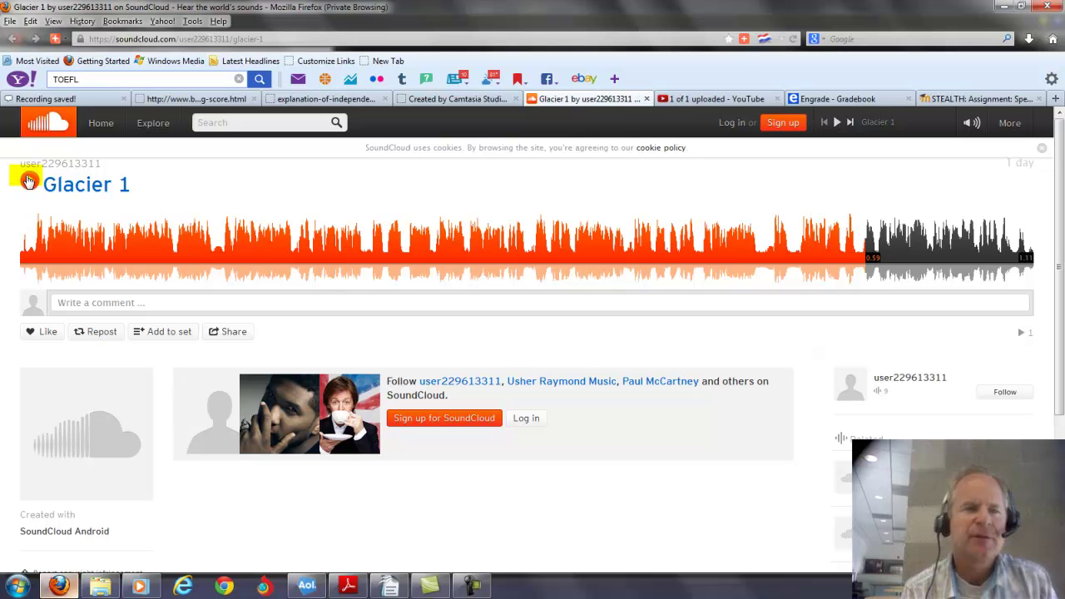
left_click(29, 182)
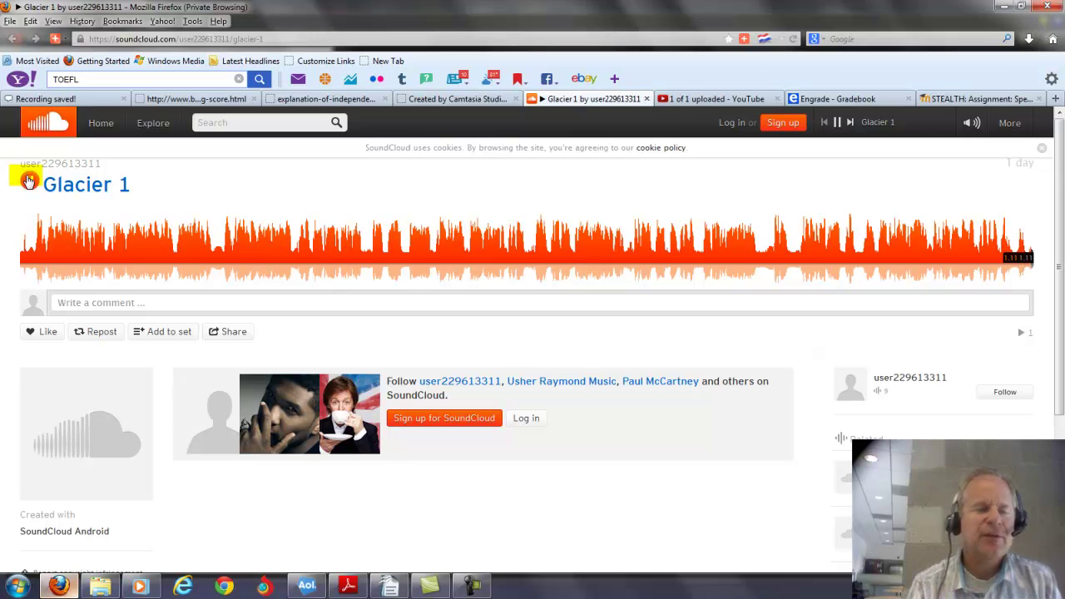
Switch to the bettertoeflscores.com tab showing the integrated speaking rubric.
left_click(196, 100)
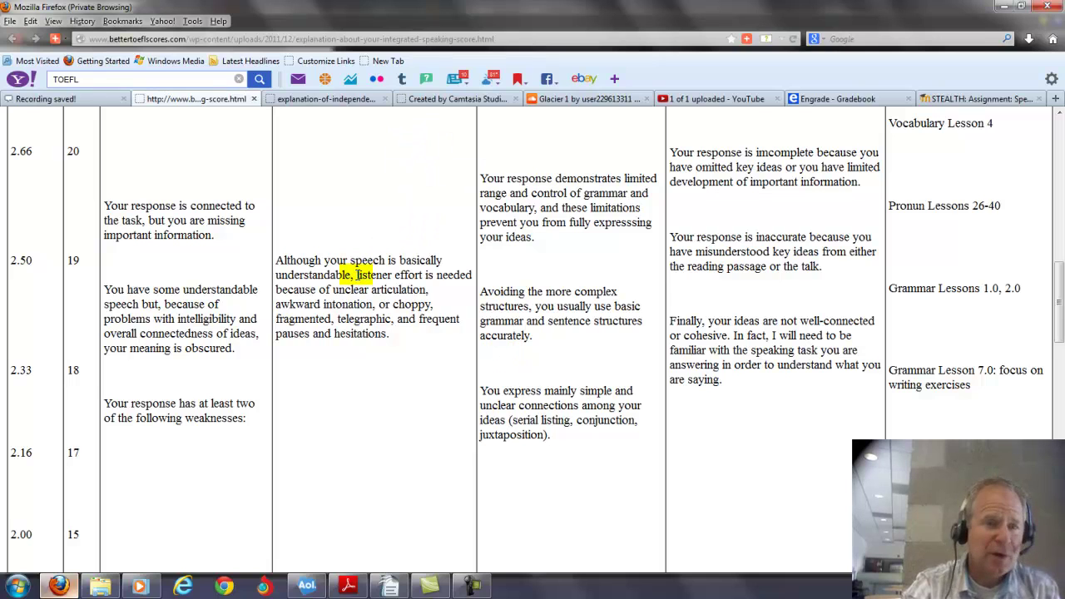
mouse_move(1057, 304)
left_mouse_down()
mouse_move(1057, 167)
mouse_move(1057, 307)
left_mouse_up()
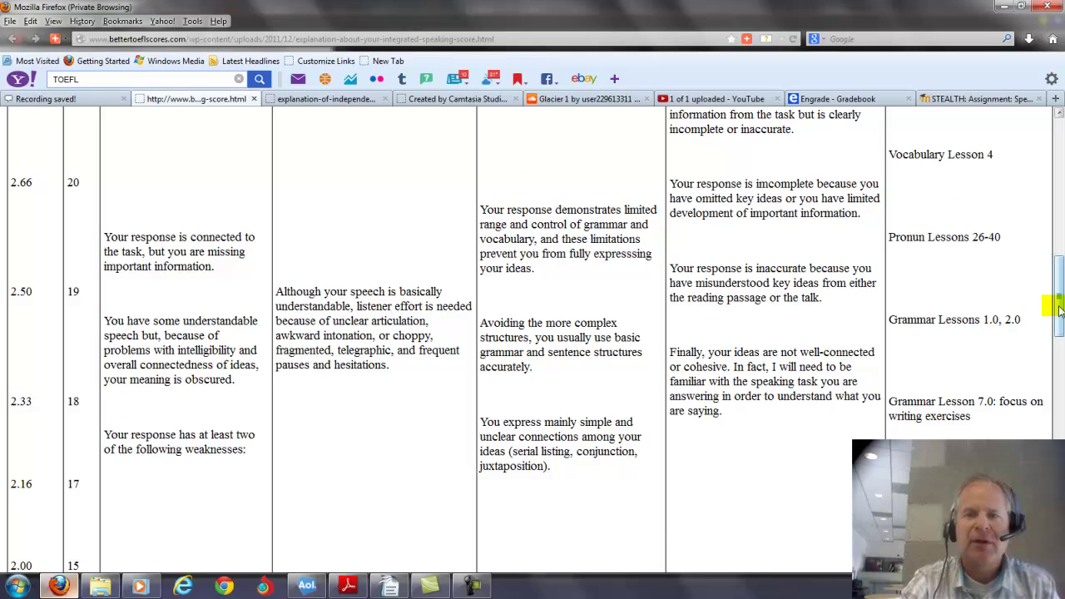
mouse_move(1057, 304)
left_mouse_down()
mouse_move(1057, 270)
mouse_move(1057, 311)
left_mouse_up()
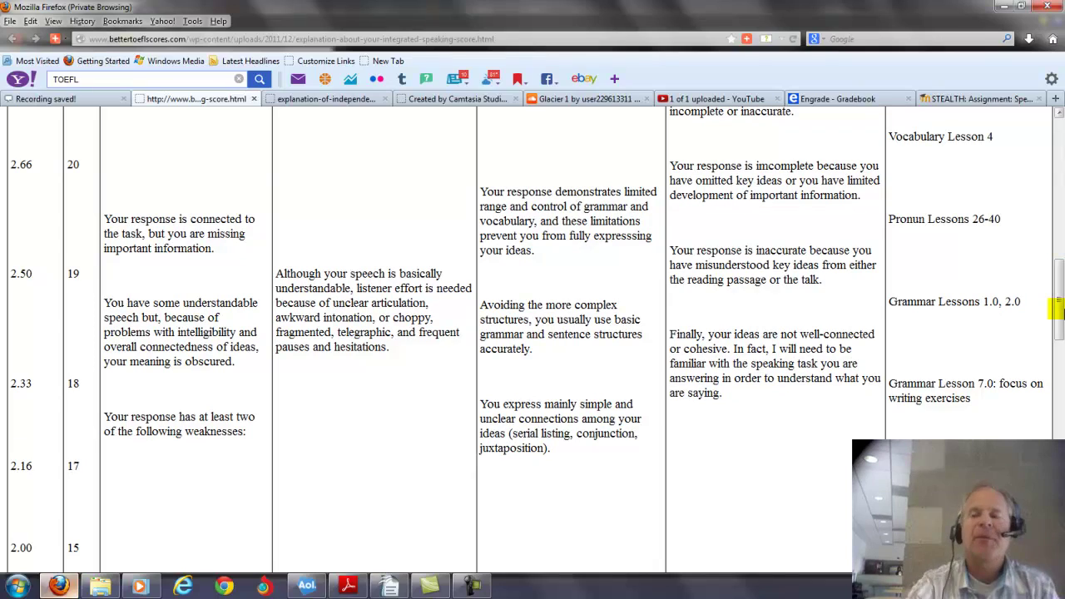
mouse_move(1057, 310)
left_mouse_down()
mouse_move(1057, 181)
mouse_move(1057, 289)
left_mouse_up()
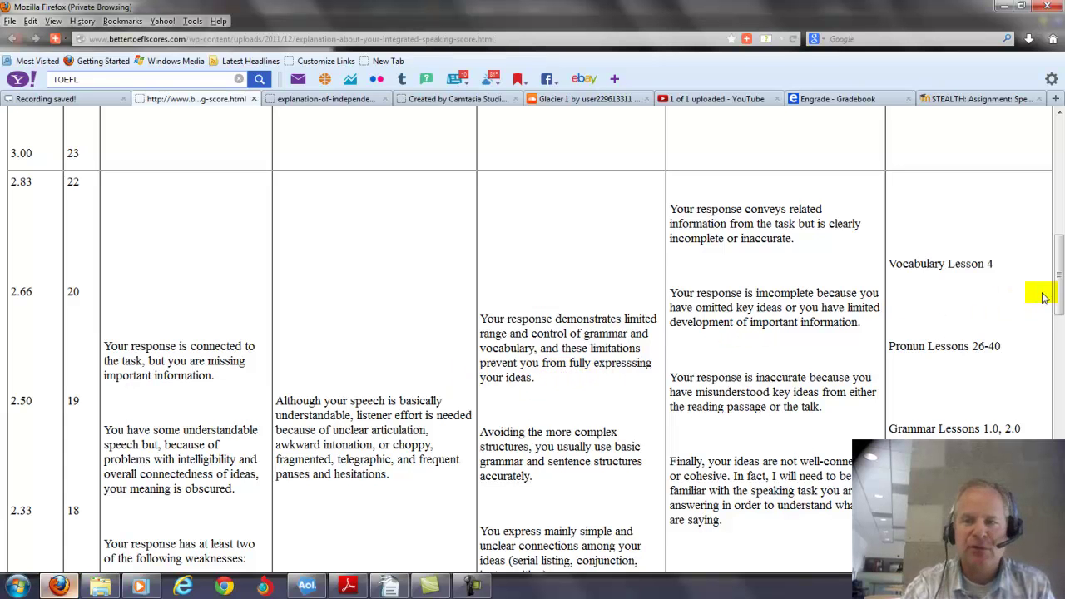
left_click_drag(1058, 295, 1055, 345)
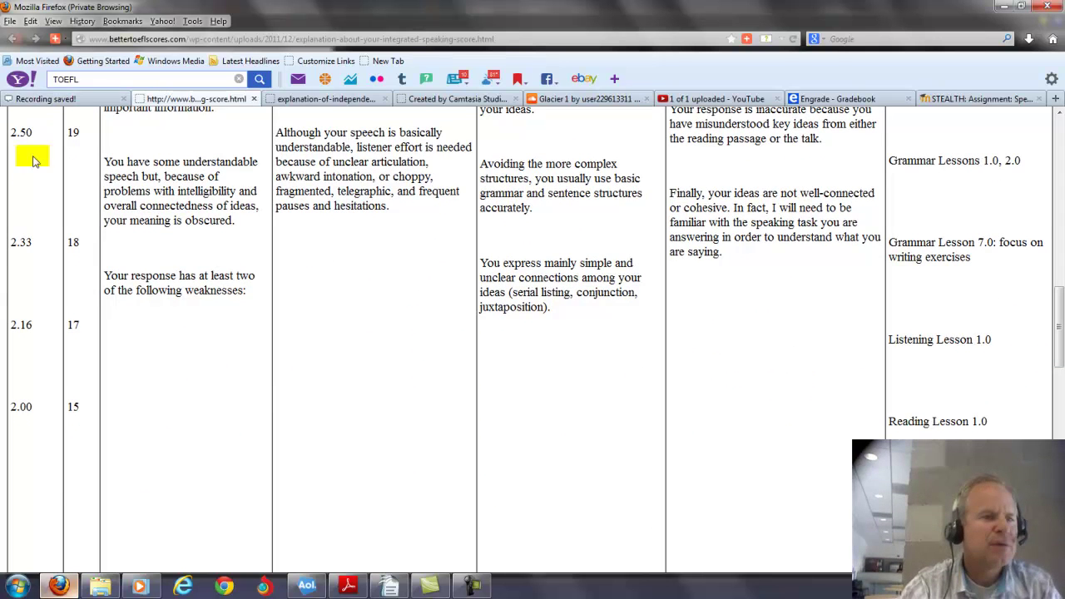
Scroll the rubric to the 2.33 band and bring up the syllabus PDF's percentage table.
left_click(13, 242)
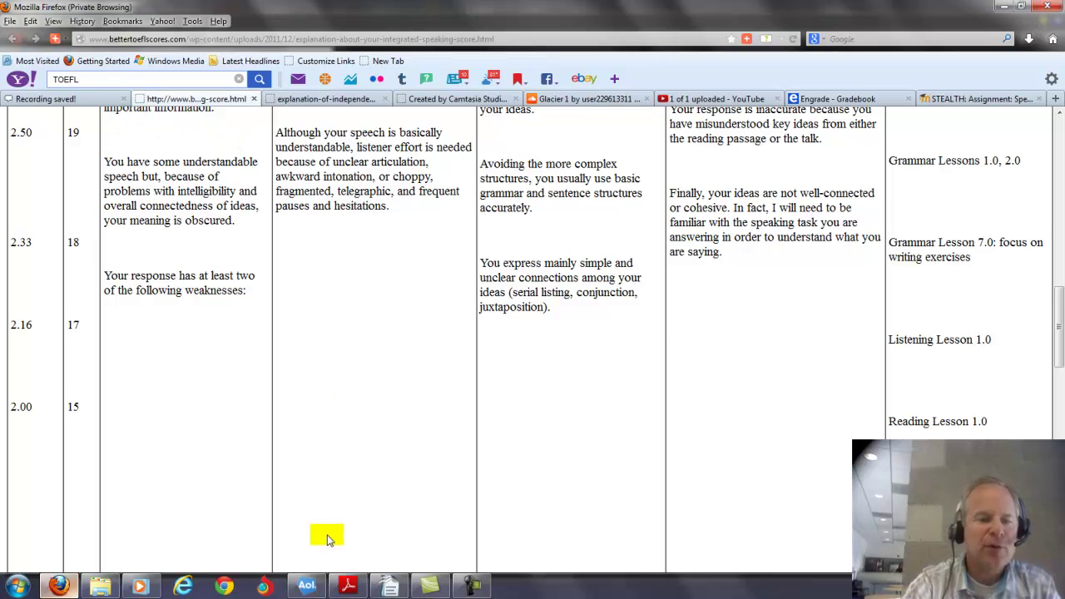
left_click(348, 585)
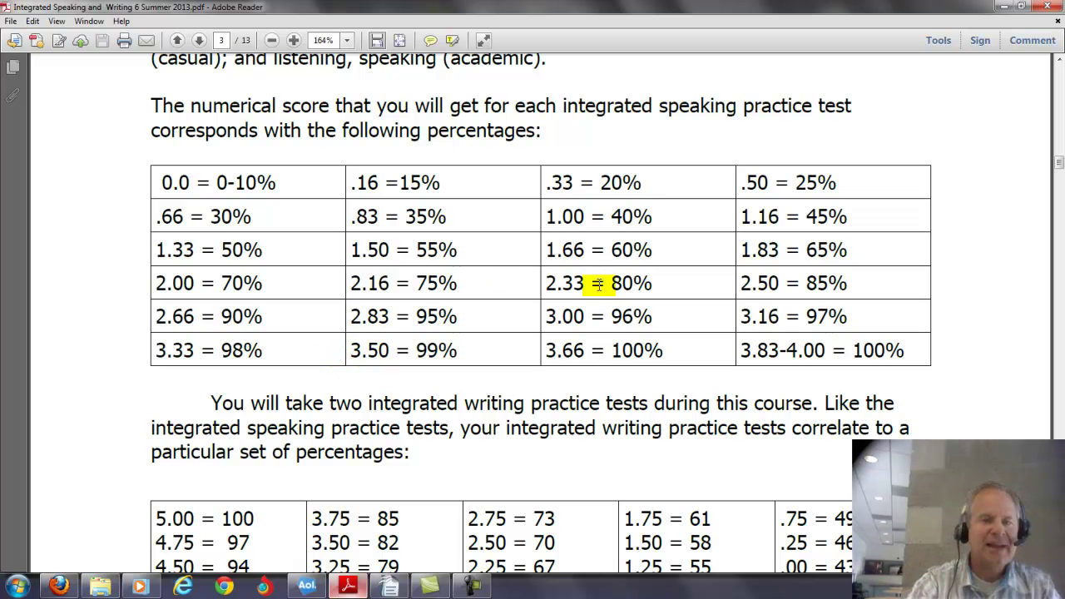
Mark the '2.33 = 80%' entry in the PDF, then return to the Firefox rubric.
left_click(597, 284)
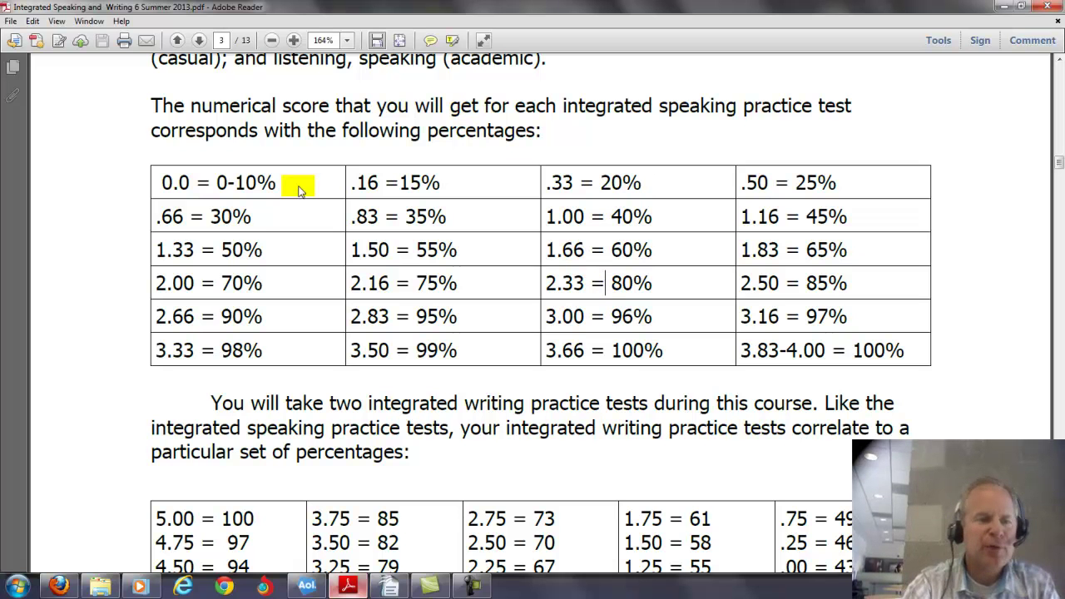
left_click(60, 587)
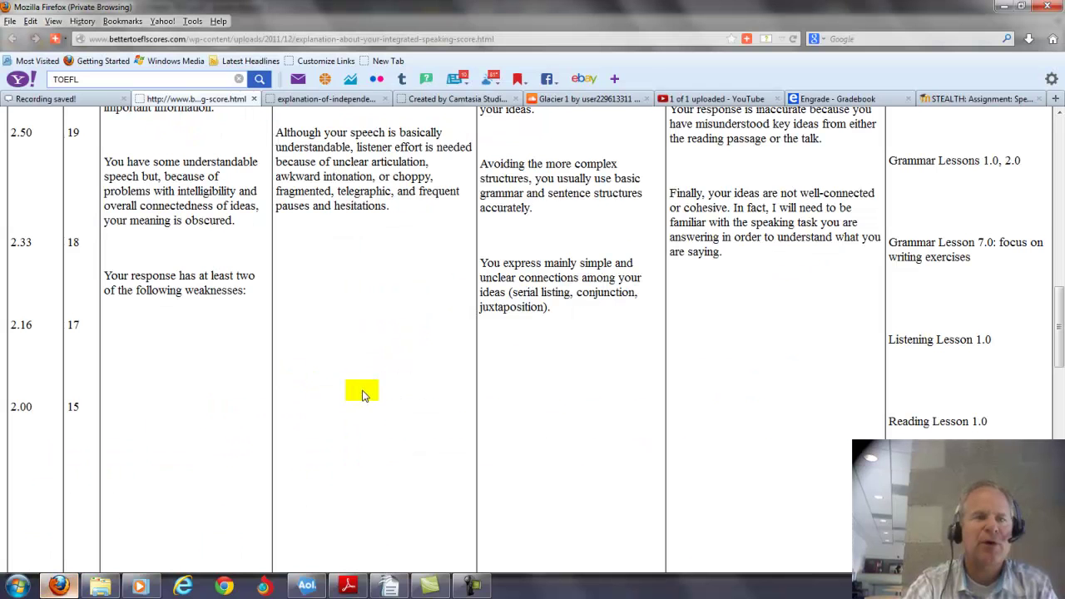